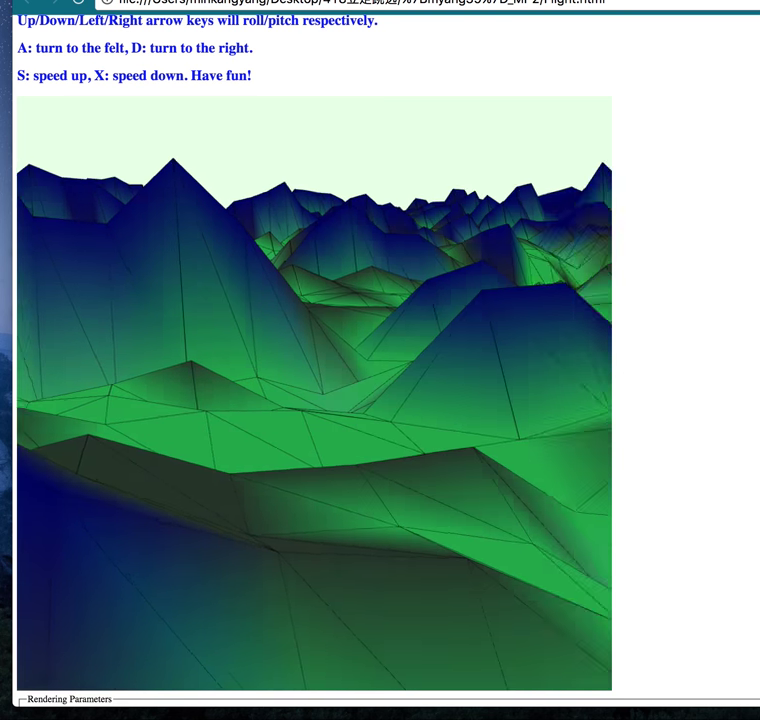
Pitch the plane up twice while flying low over the green-blue mountain terrain
key("Up")
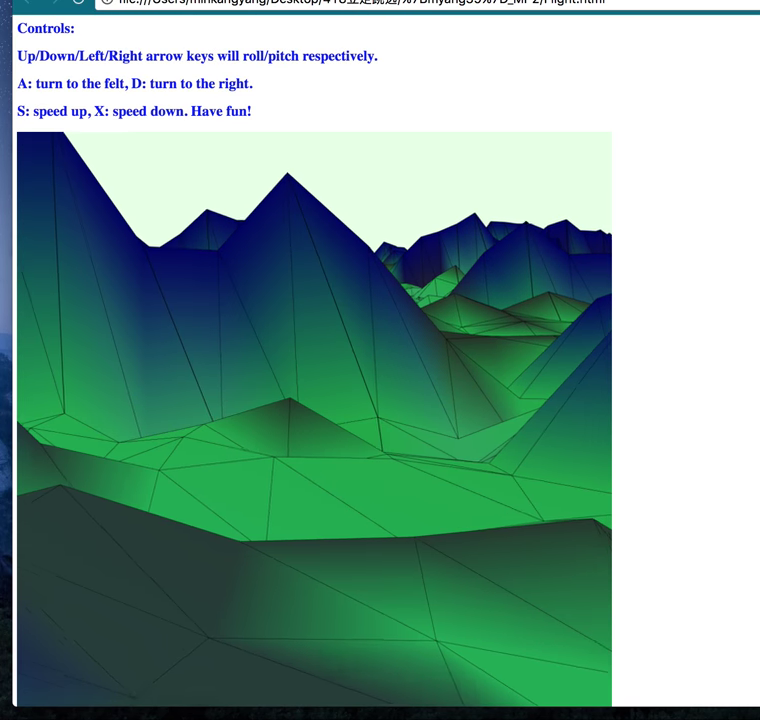
key("Up")
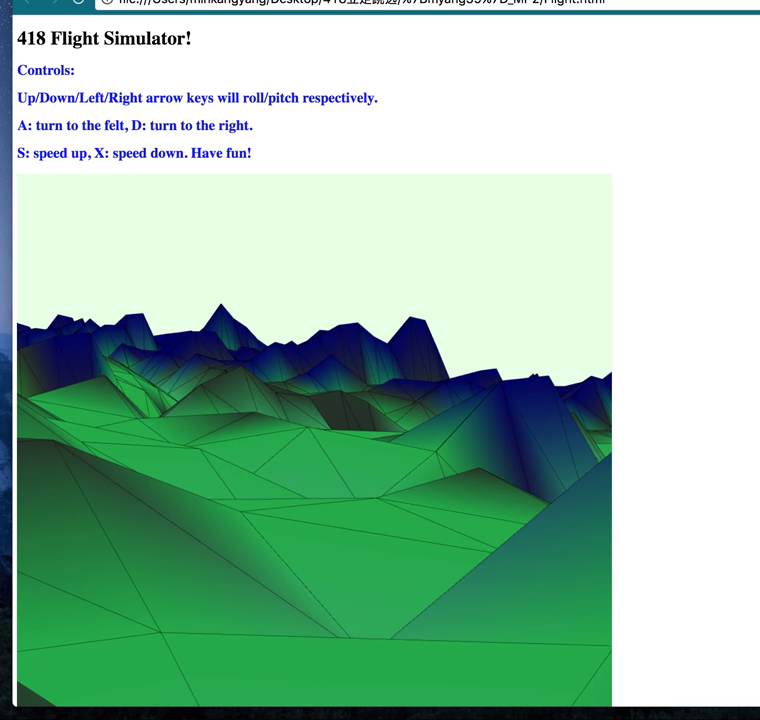
Flip the plane, then roll it left repeatedly until the terrain hangs overhead
key("Down")
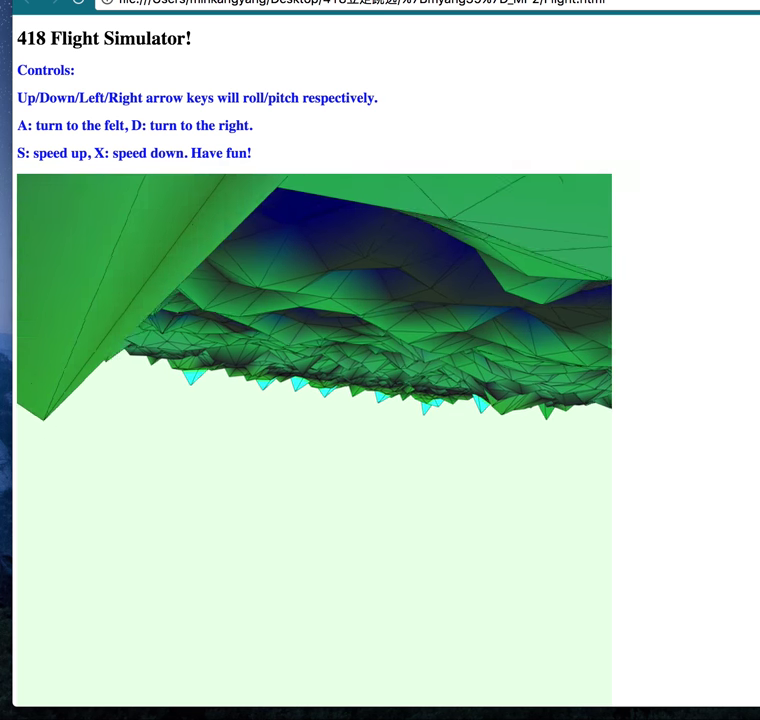
scroll(314, 400, "down", 1)
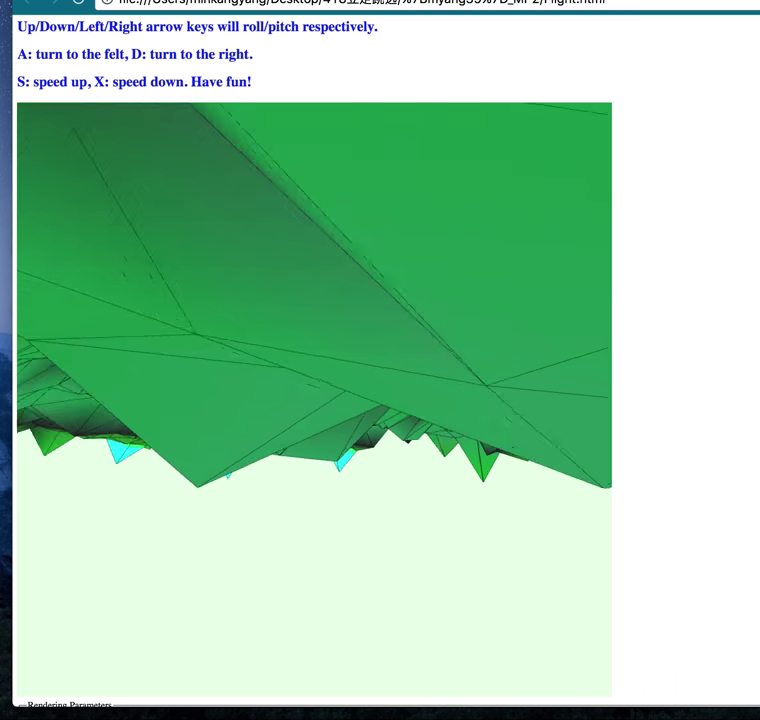
scroll(314, 400, "down", 2)
scroll(314, 400, "up", 3)
scroll(314, 400, "down", 1)
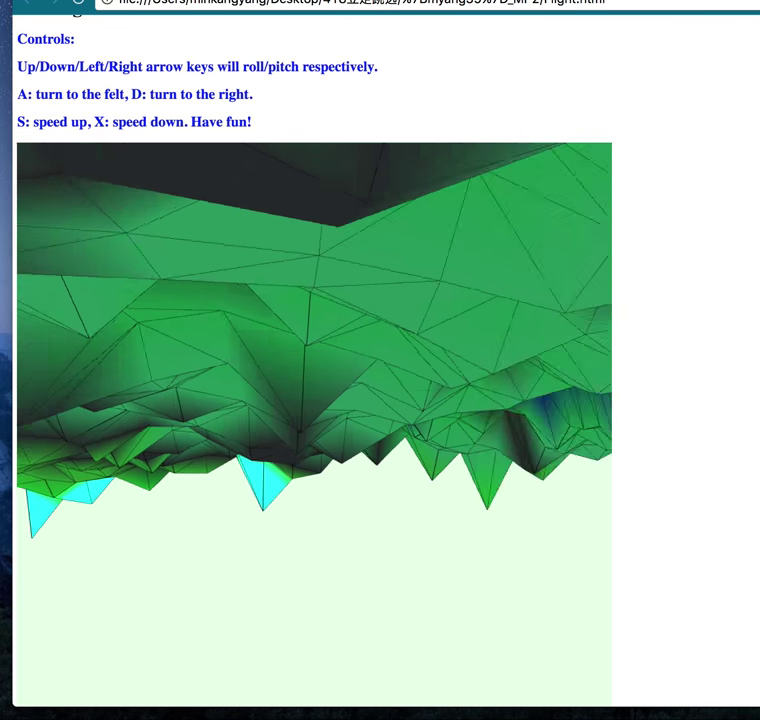
scroll(314, 400, "up", 1)
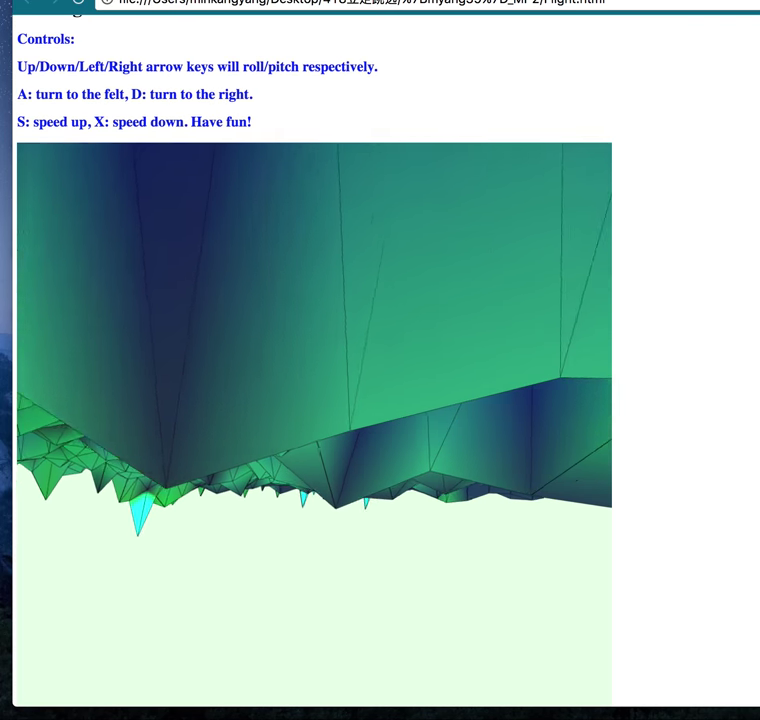
scroll(314, 400, "down", 2)
scroll(314, 400, "up", 1)
key("Left")
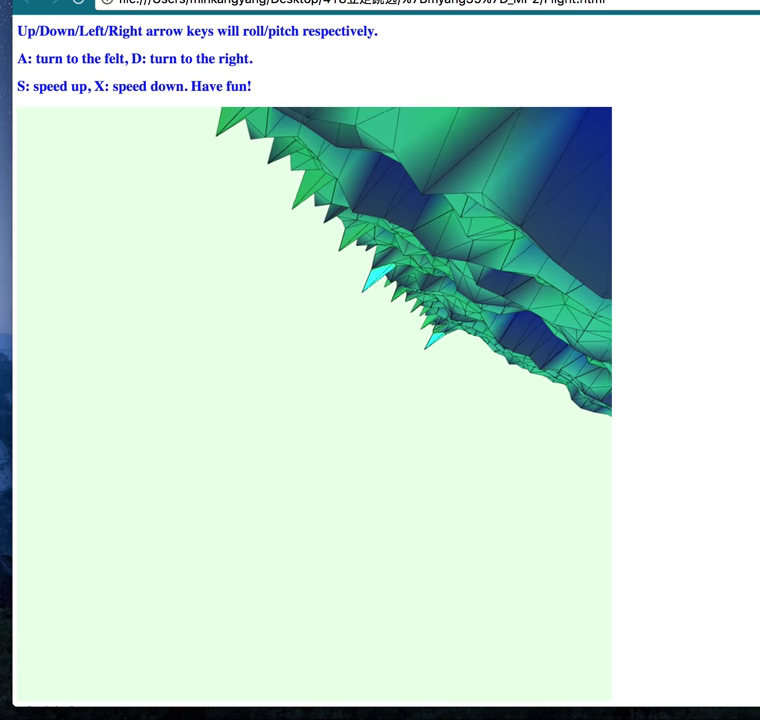
key("Left")
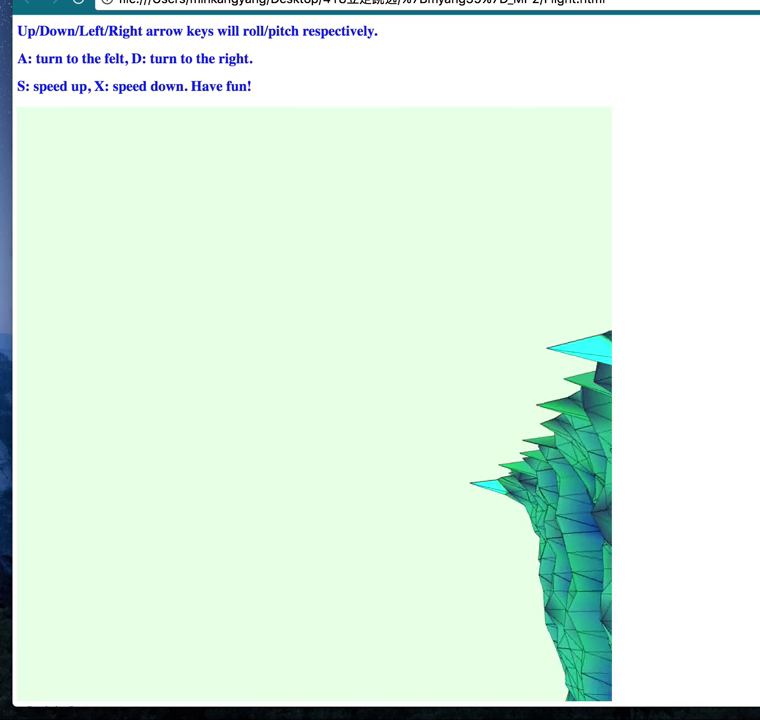
key("Left")
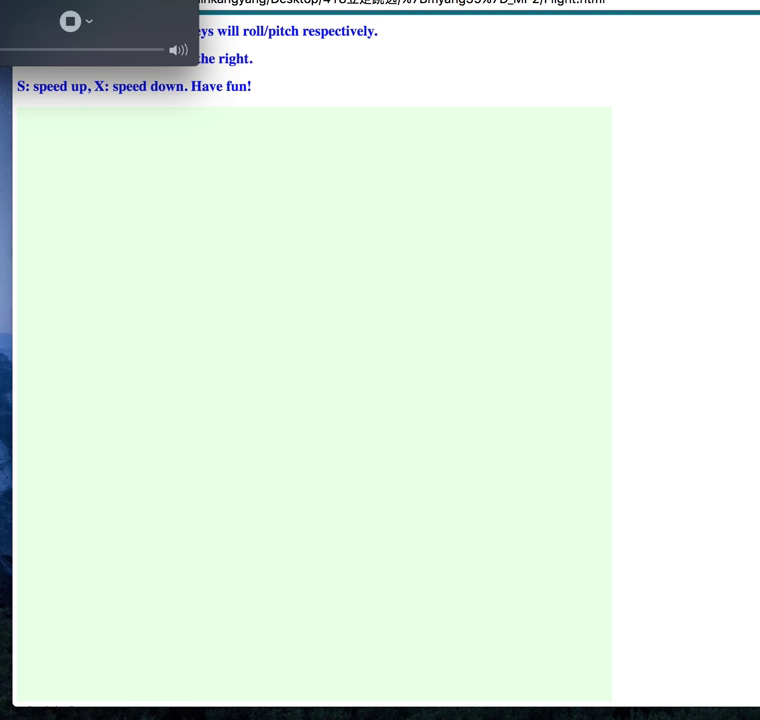
Stop the screen recording with Cmd+W to bring up the QuickTime save prompt
key("super+w")
type("flight simulator")
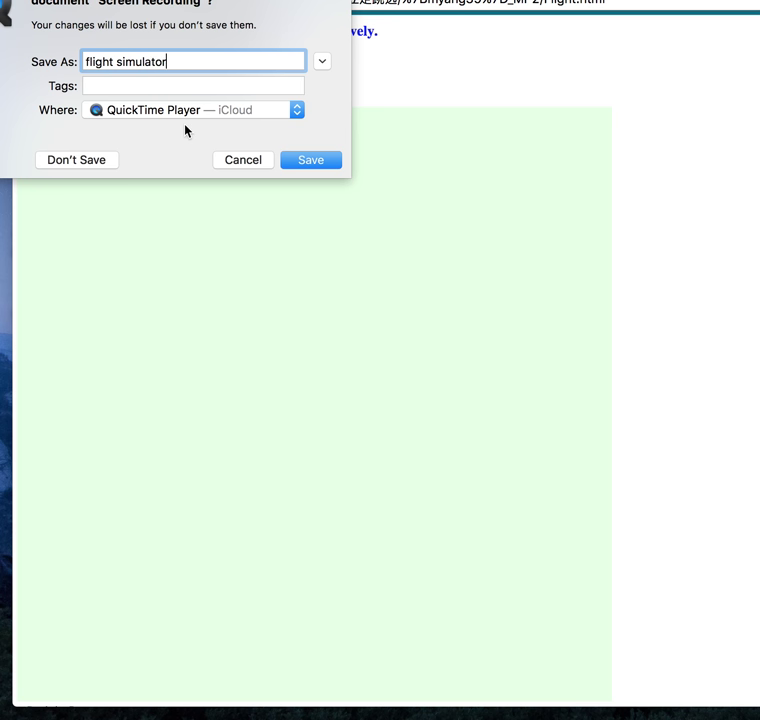
Change the 'flight simulator' recording's save location from iCloud to Desktop
left_click(281, 112)
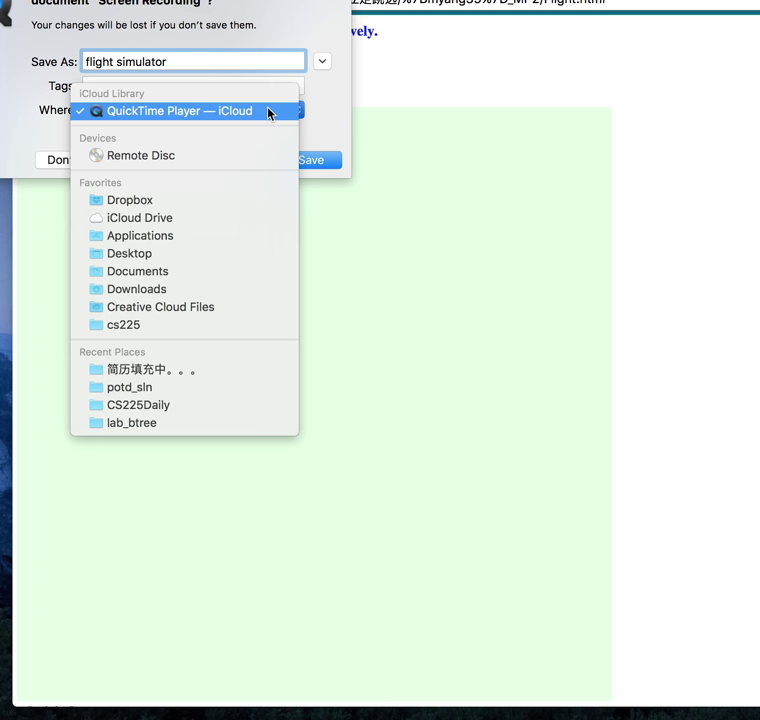
left_click(157, 252)
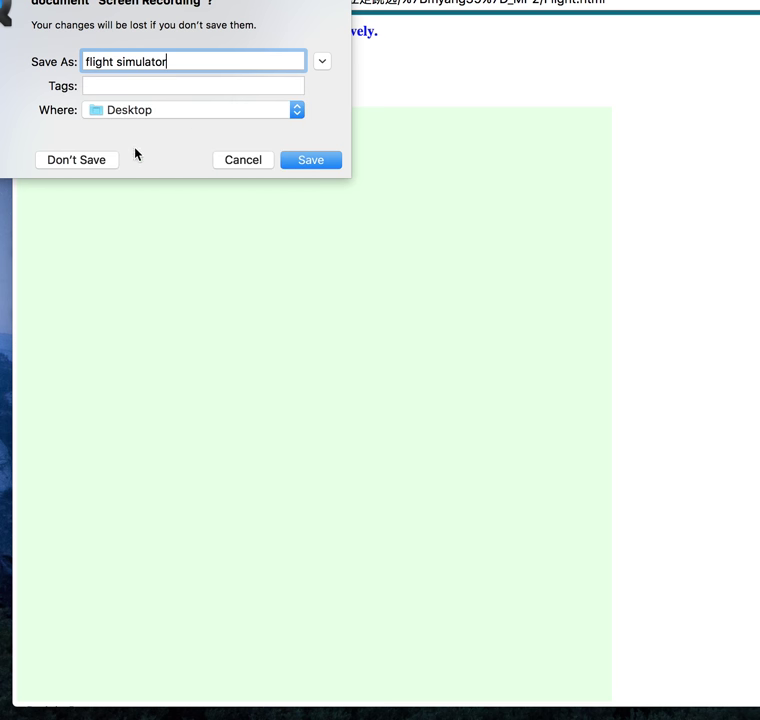
left_click(200, 110)
left_click(325, 161)
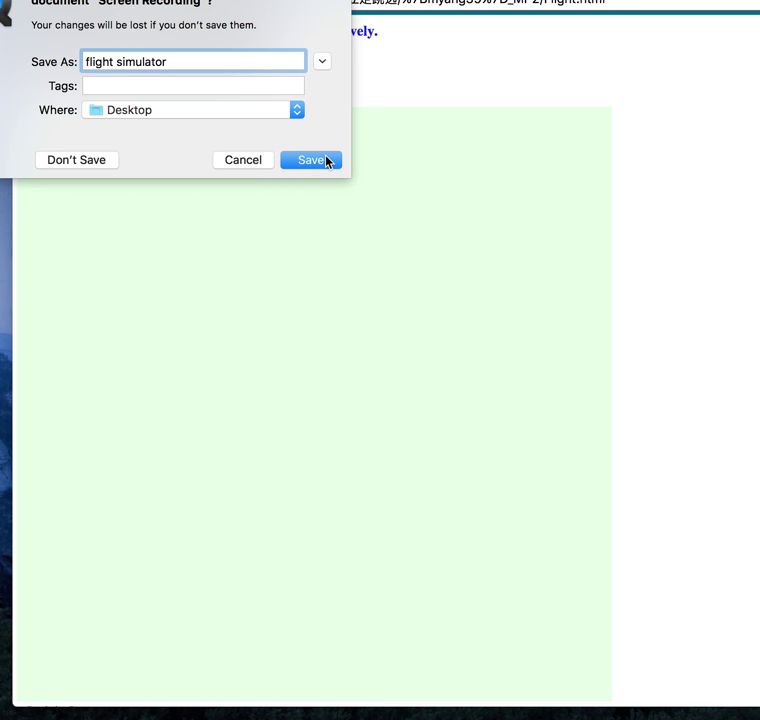